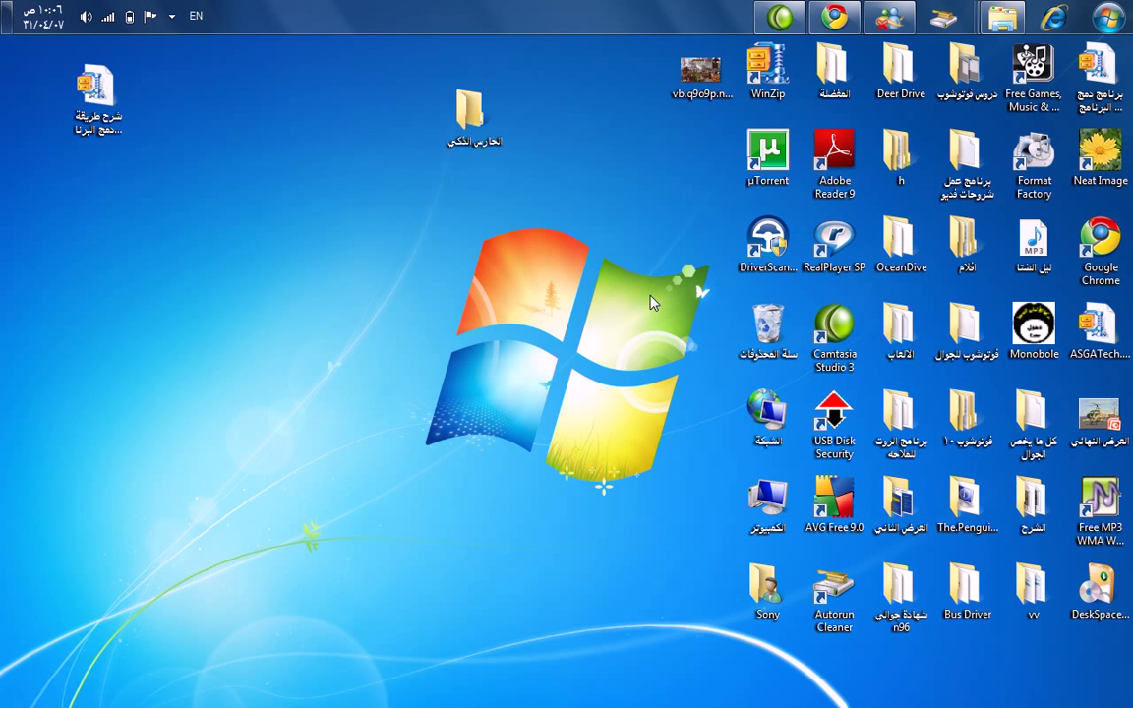
Leave the forum browser, open the certificate folder in كل ما يخص الجوال, and launch SignSiS.
left_click(831, 28)
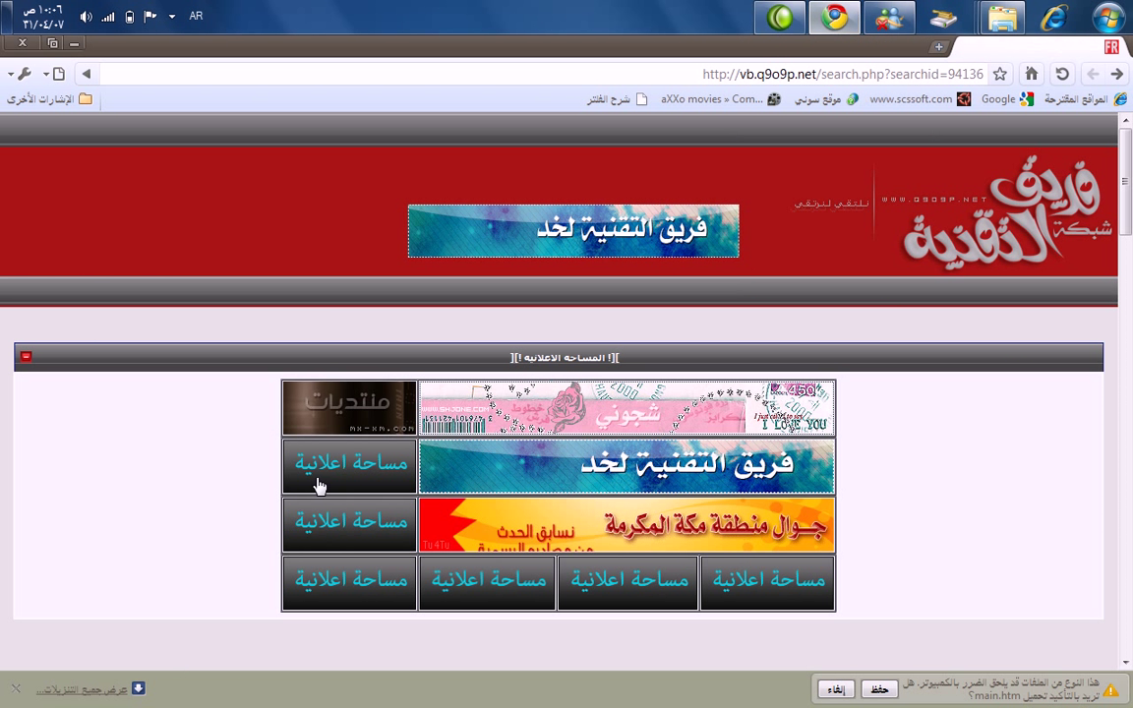
left_click(74, 42)
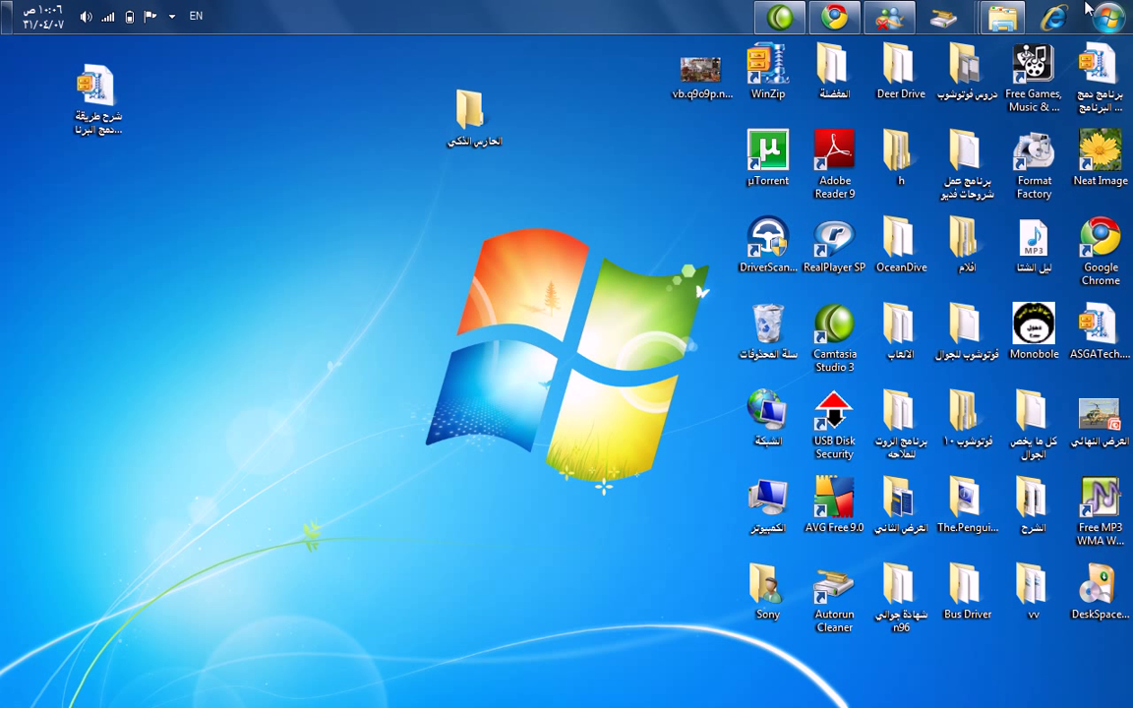
mouse_move(1002, 17)
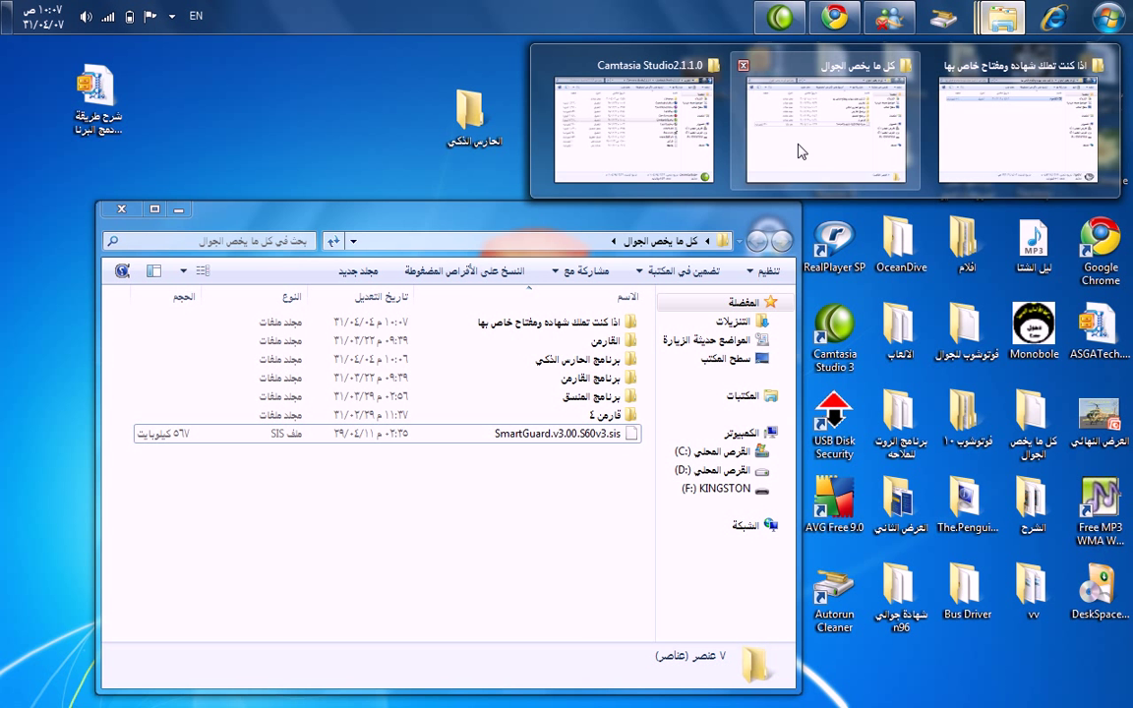
left_click(801, 150)
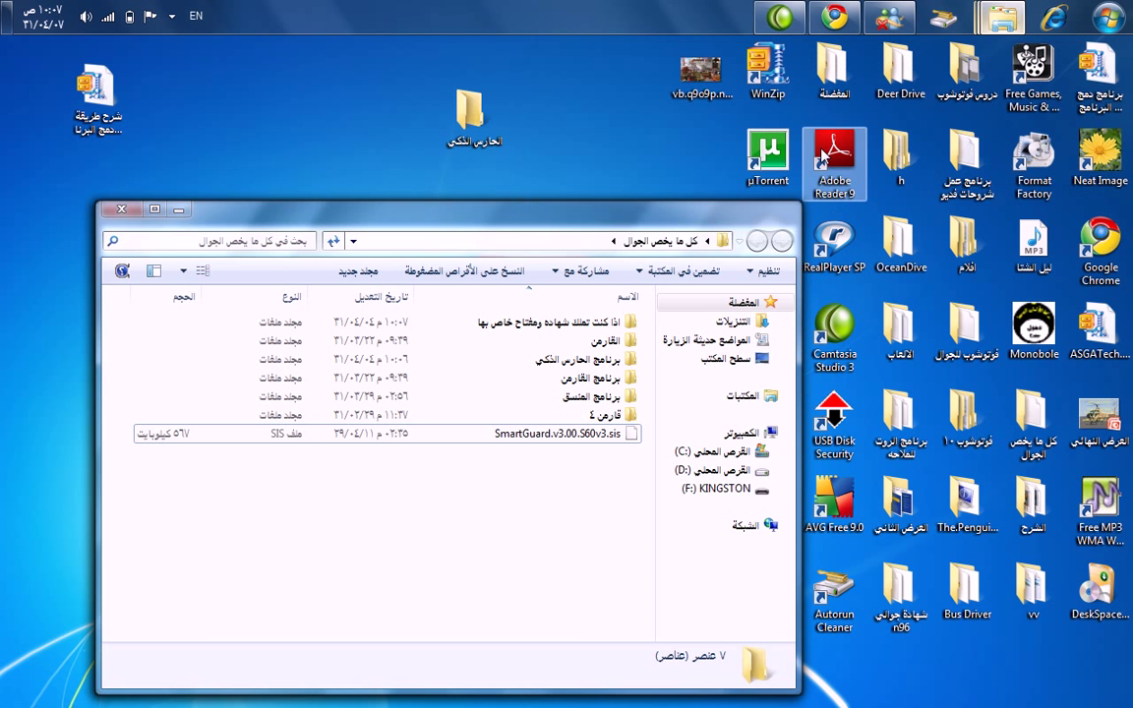
double_click(536, 328)
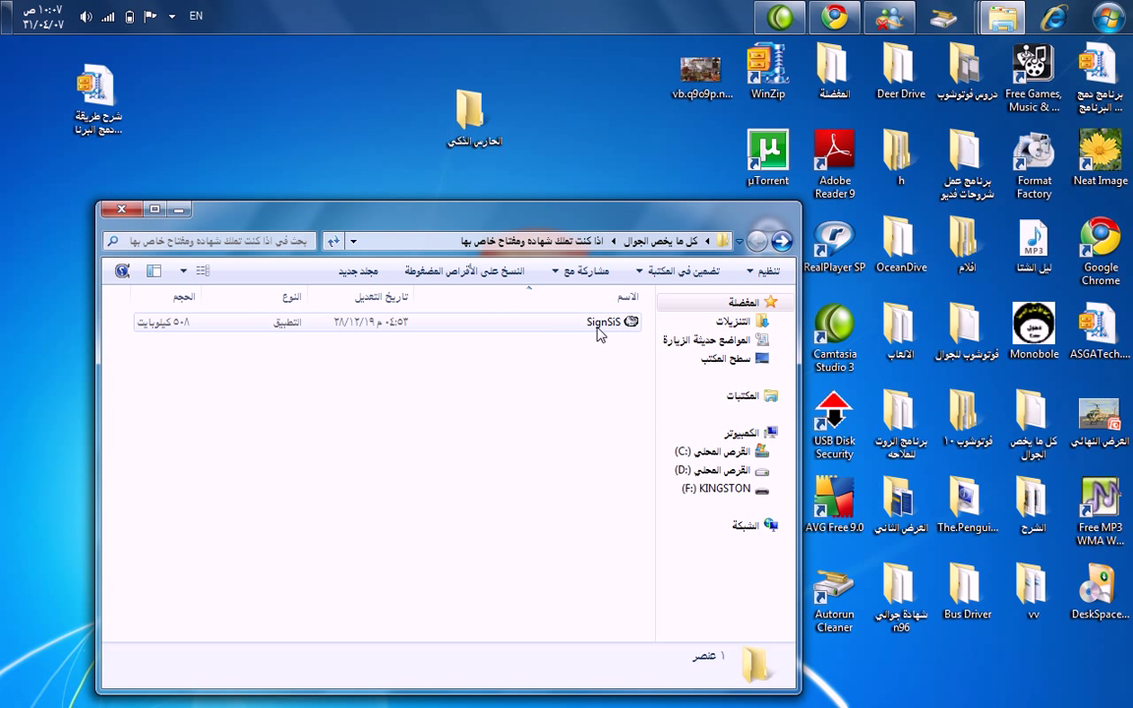
double_click(600, 322)
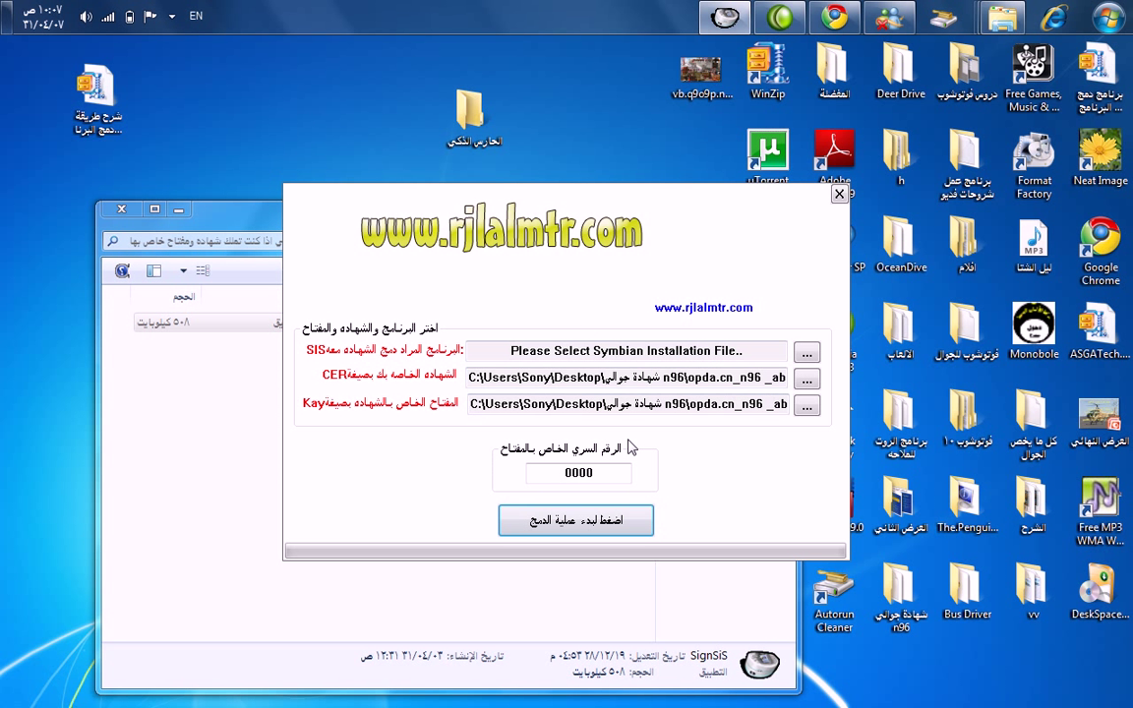
Minimize the Explorer window so the SignSiS dialog sits in front.
left_click(187, 214)
left_click(183, 212)
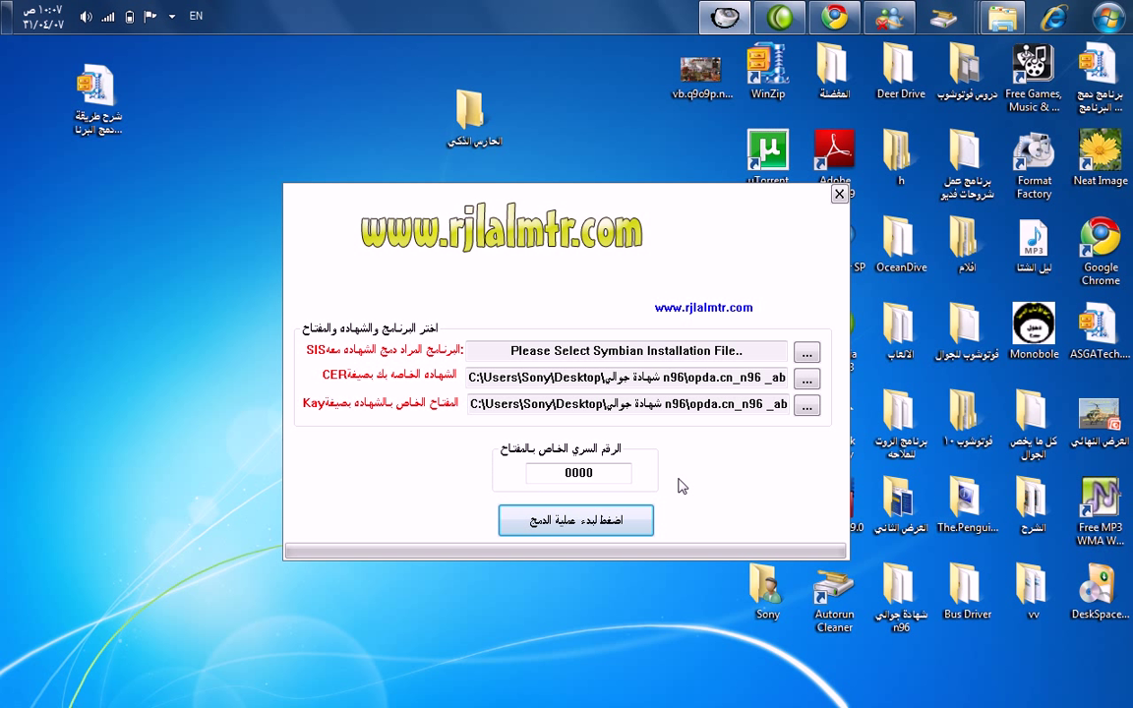
Browse for the SIS file, looking through the Desktop's الحارس الشكي folder.
left_click(806, 353)
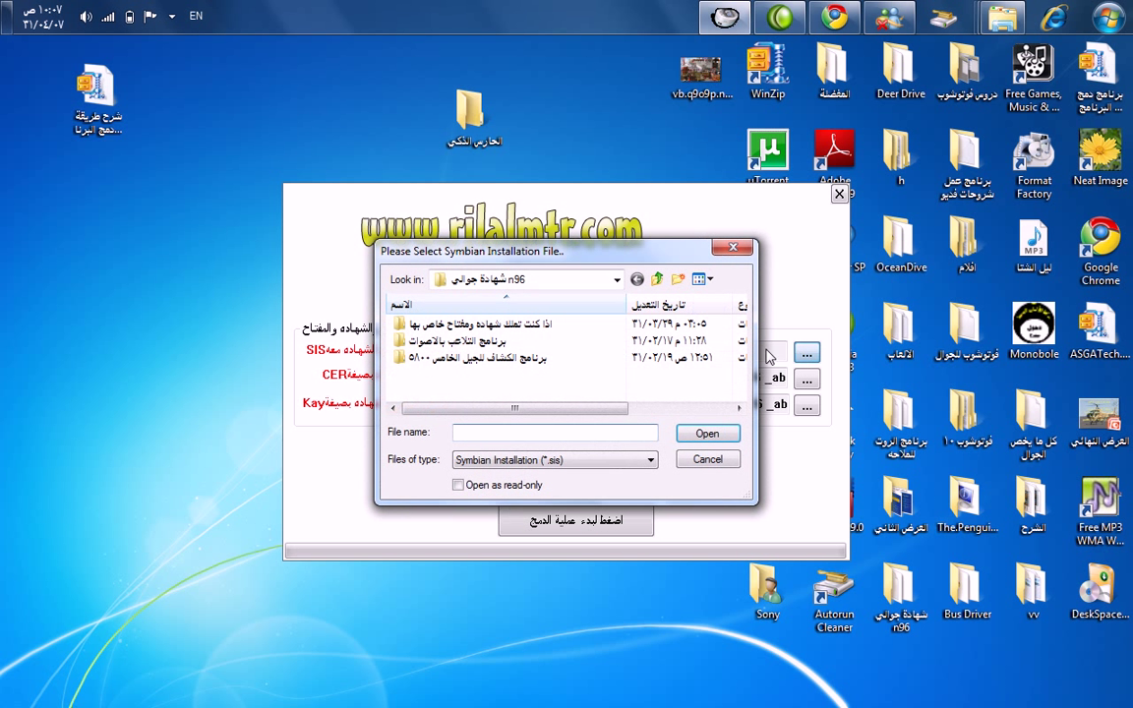
left_click(615, 280)
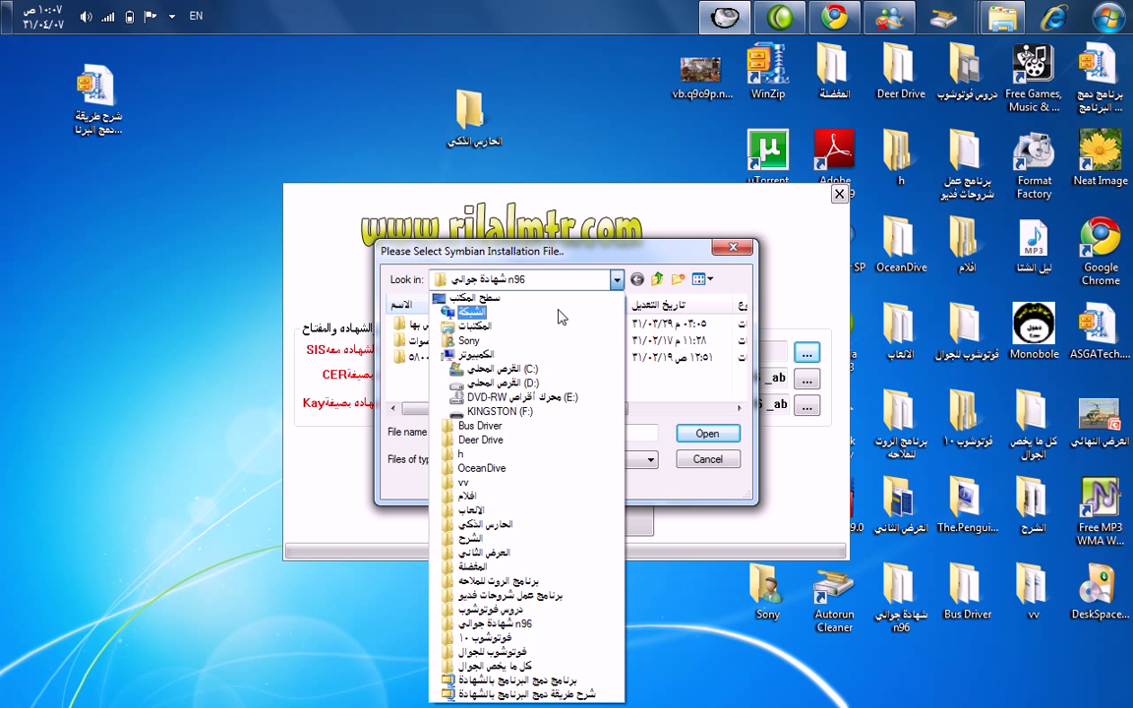
left_click(553, 299)
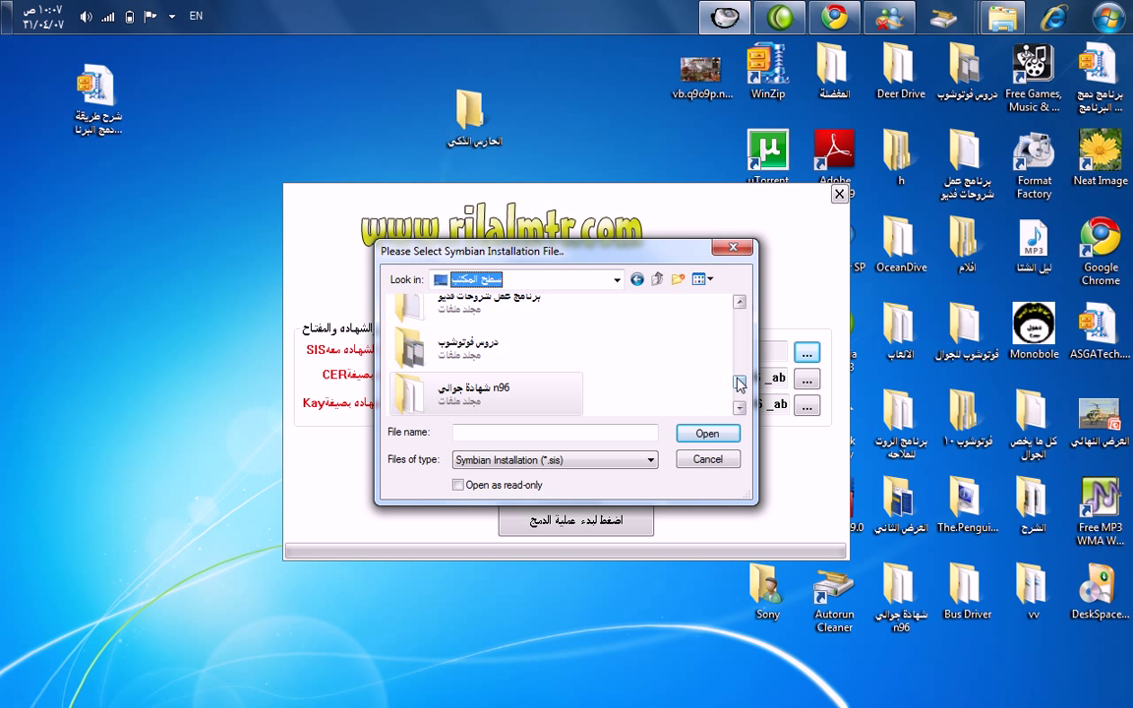
left_click_drag(738, 384, 742, 359)
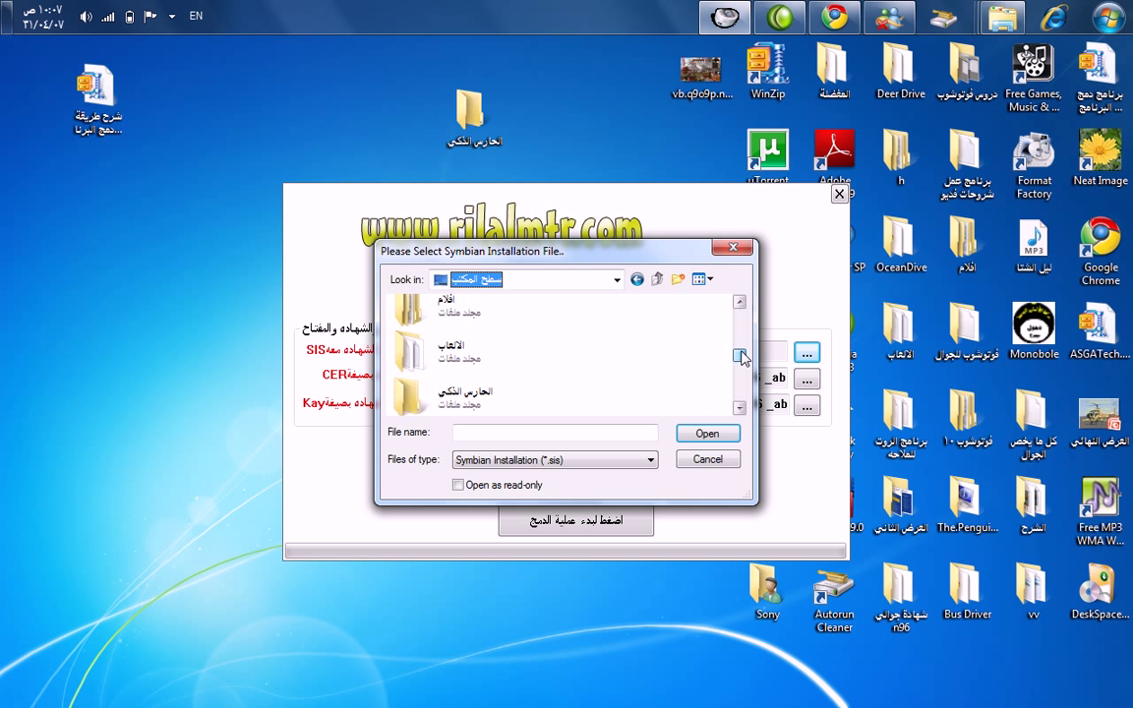
left_click(482, 393)
double_click(482, 393)
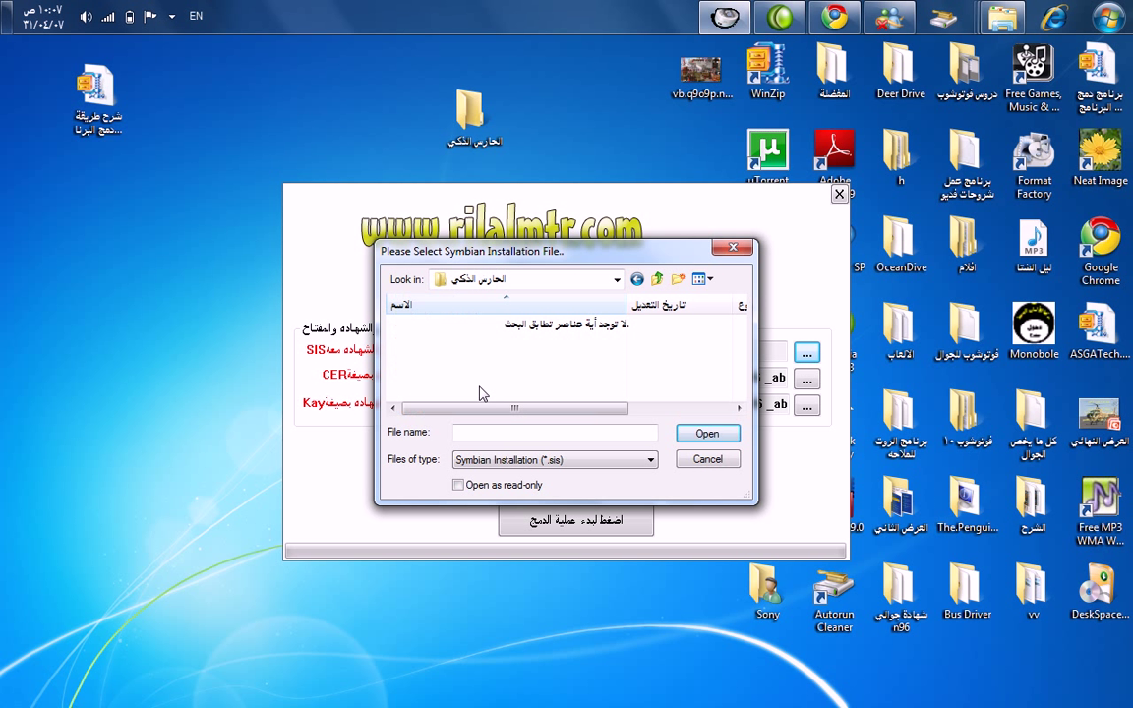
left_click(637, 280)
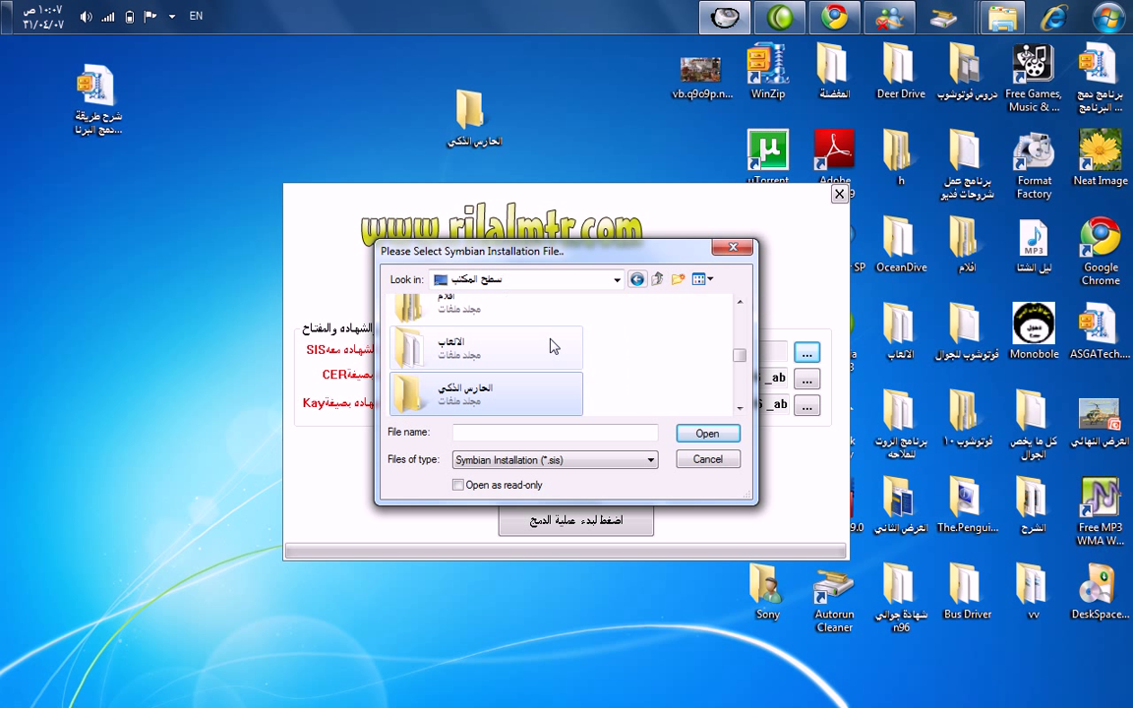
double_click(483, 387)
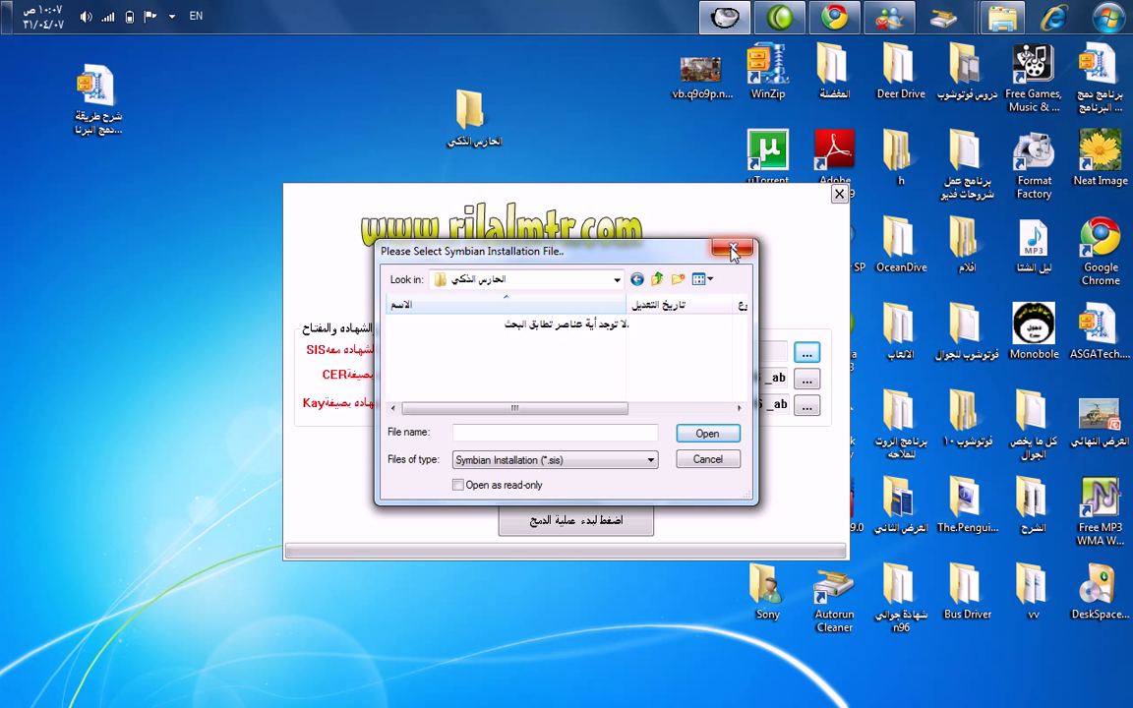
Pick SmartGuard.v3.00.S60v3.sis from the كل ما يخص الجوال folder as the SIS to sign.
left_click(616, 280)
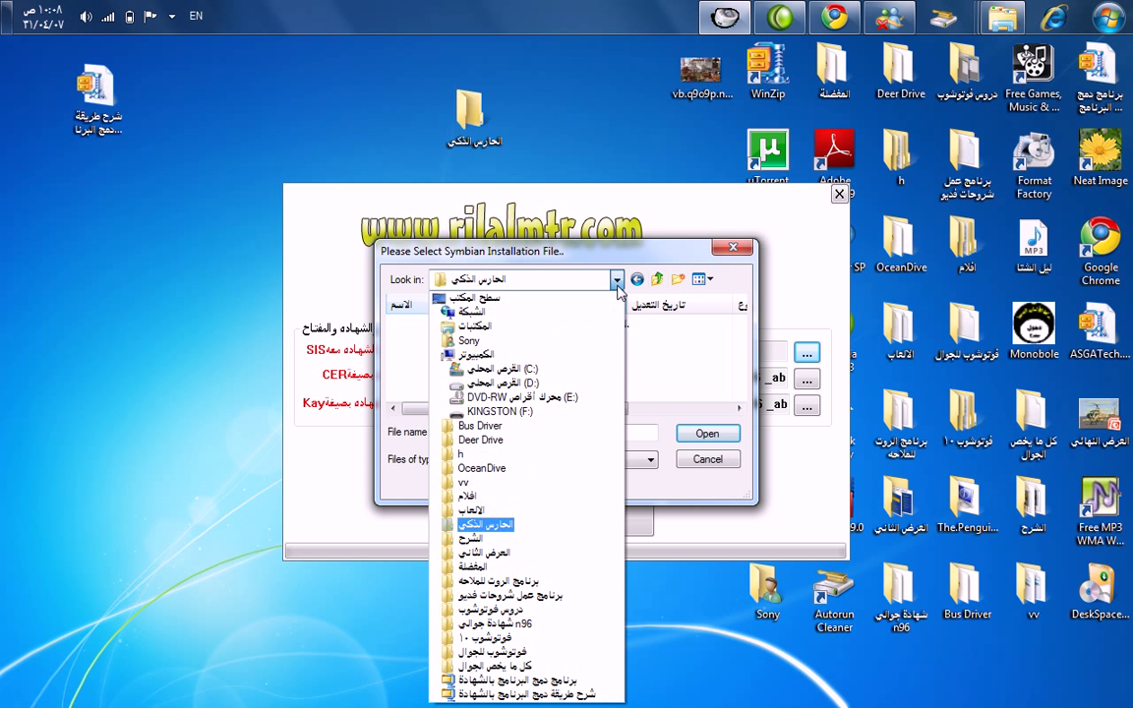
left_click(560, 666)
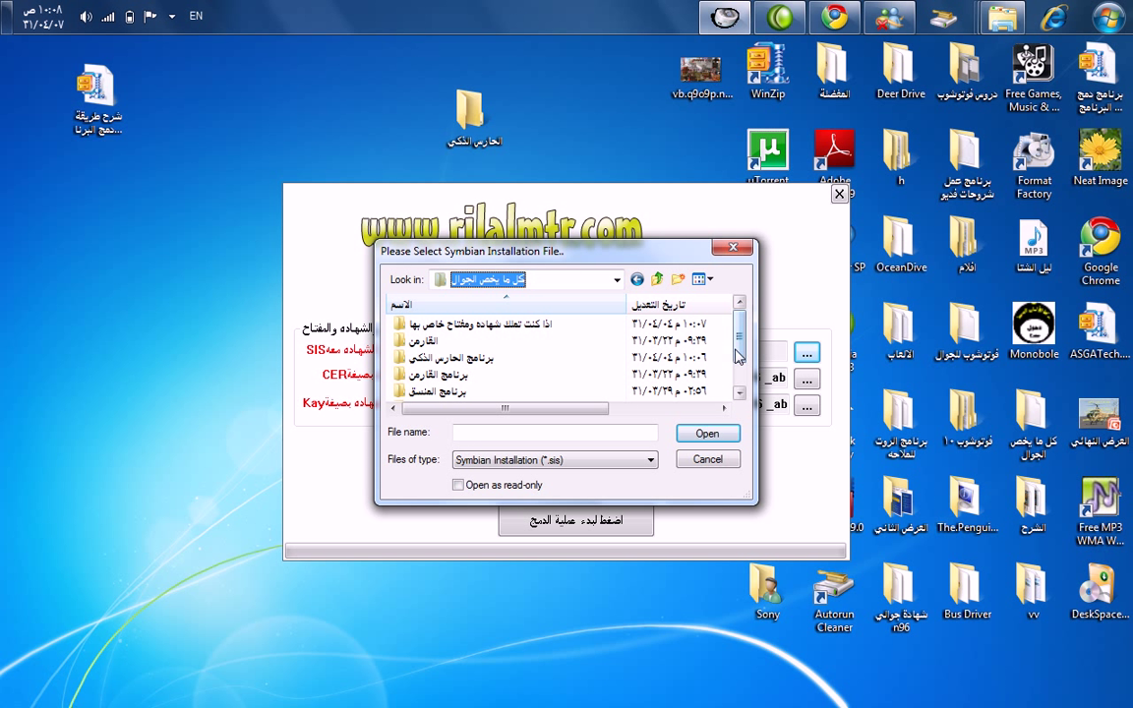
left_click(738, 379)
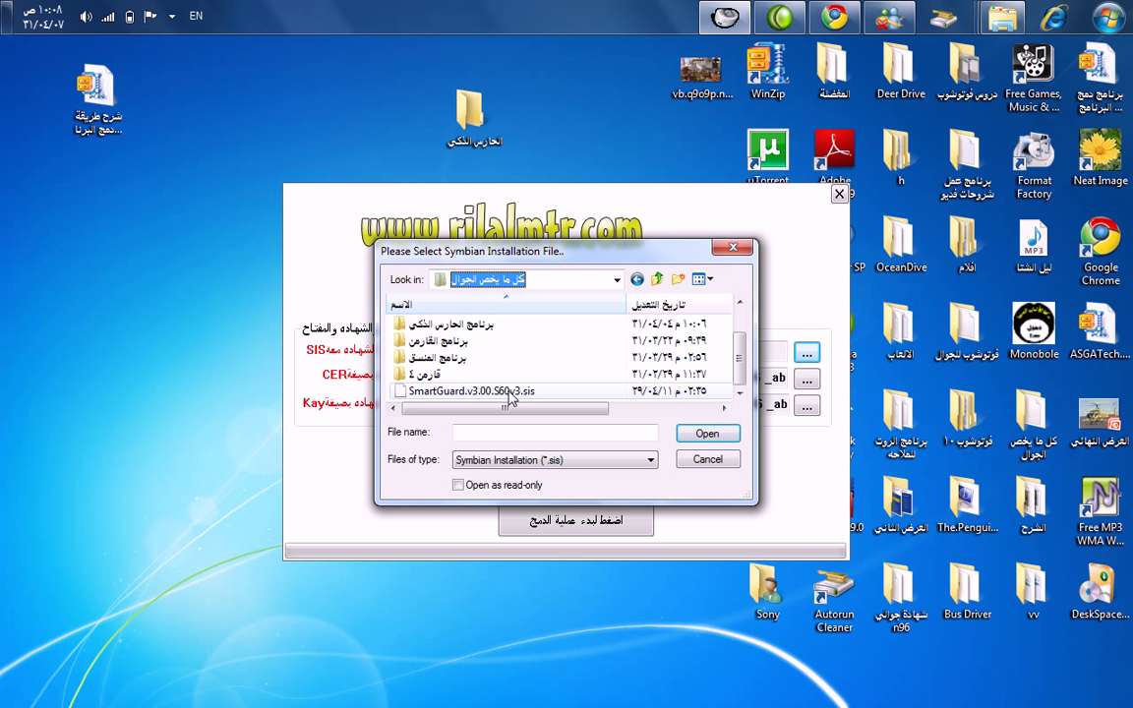
left_click(511, 392)
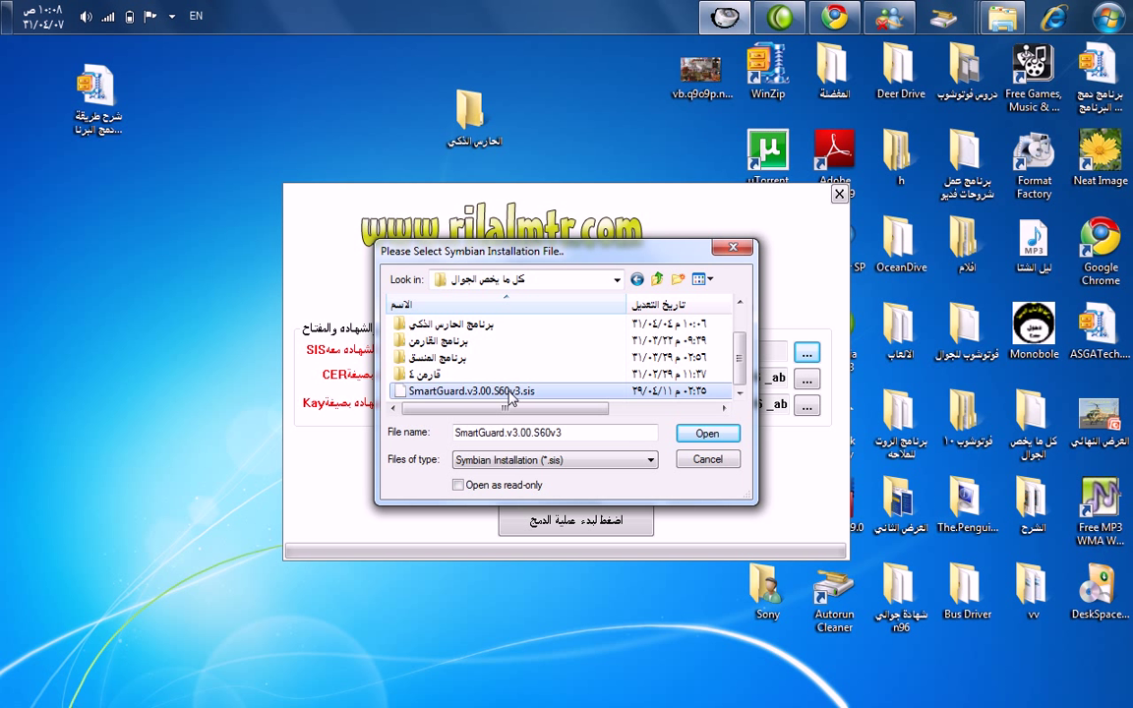
left_click(707, 434)
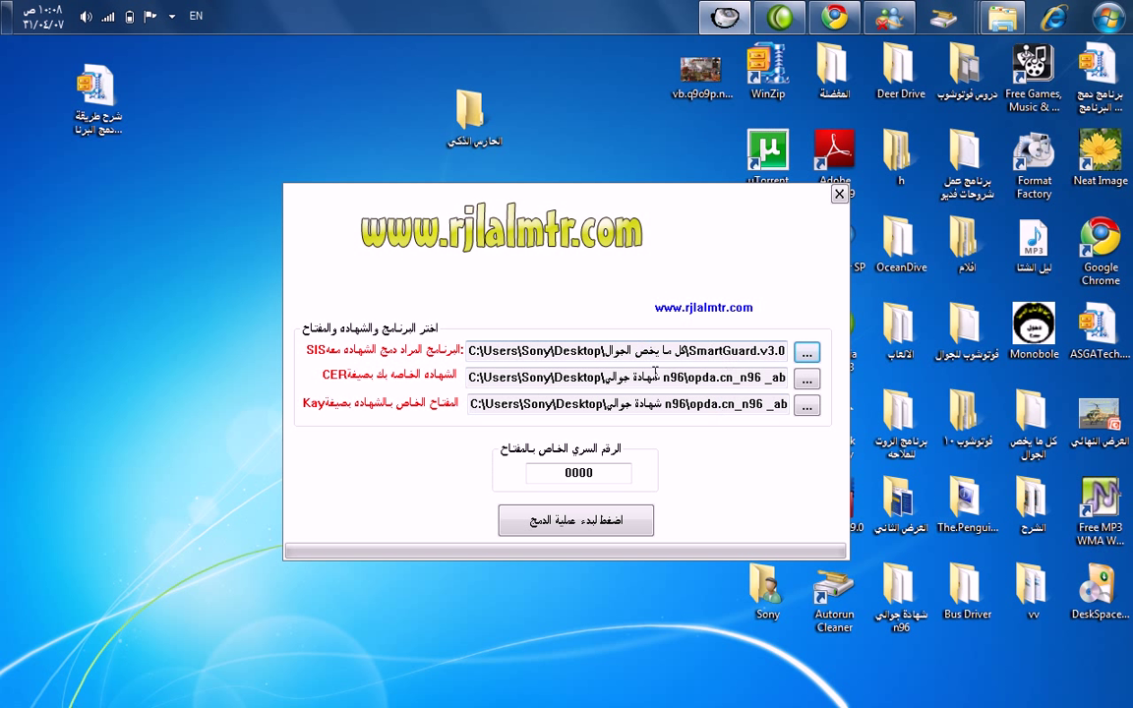
Point the certificate and key to the n96 .cer and .key files in the Desktop's شهادة جوالي n96 folder.
left_click(805, 383)
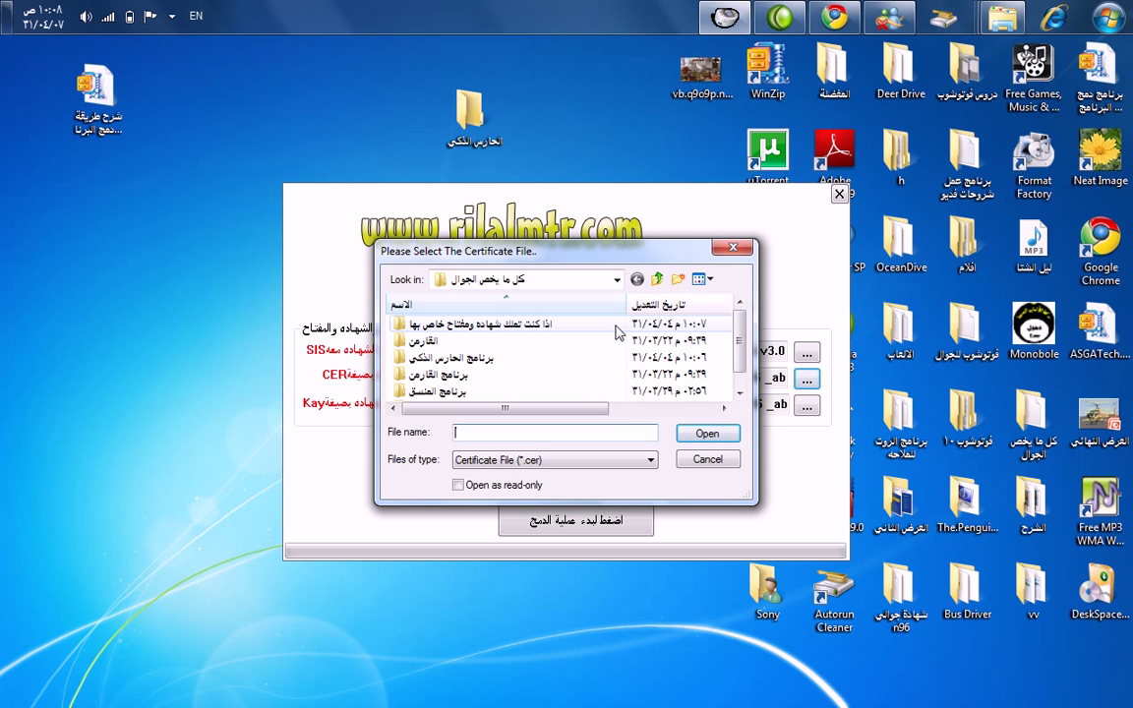
left_click(557, 279)
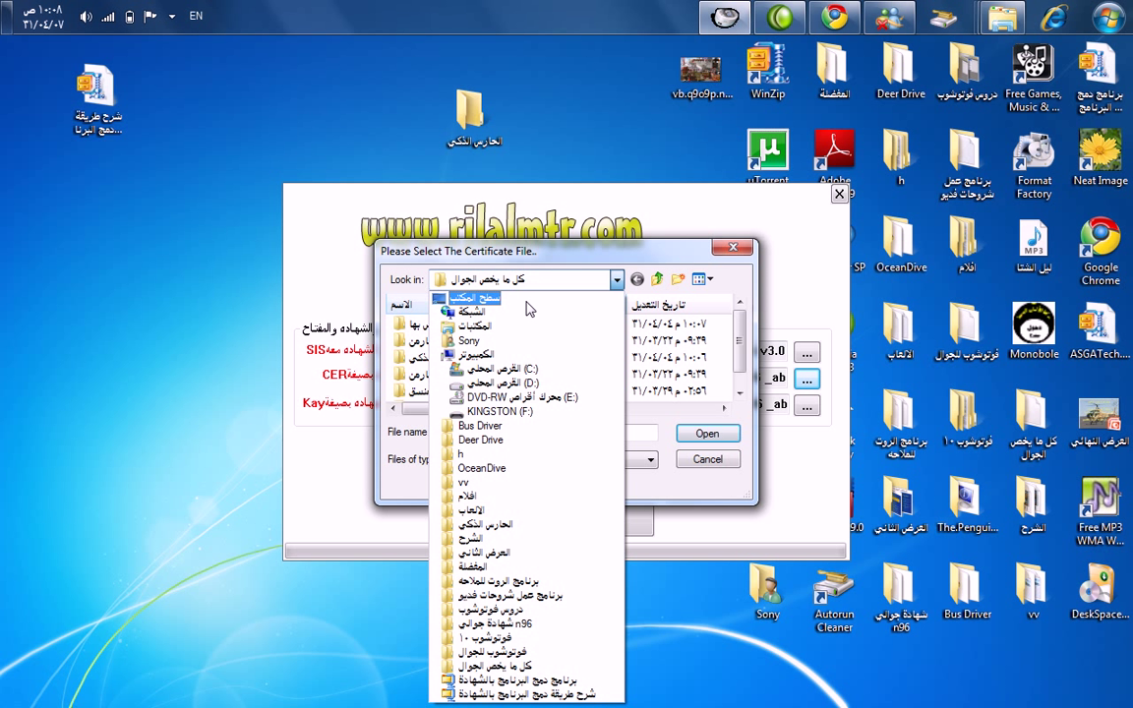
left_click(527, 301)
scroll(737, 392, "up", 1)
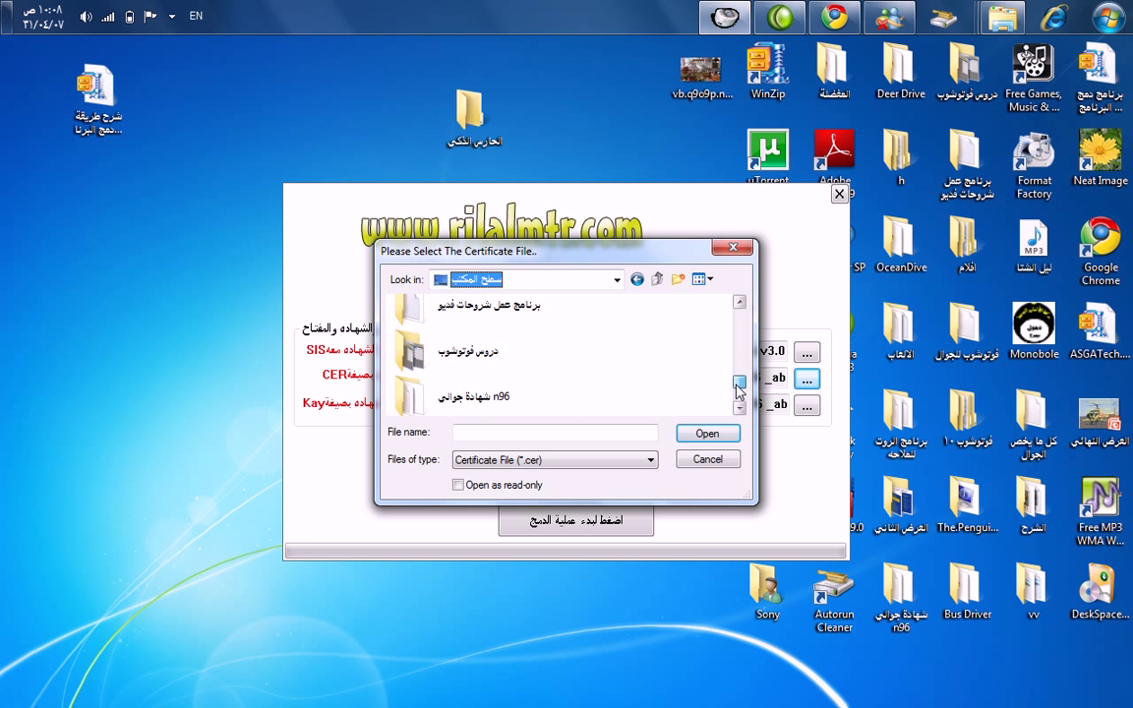
mouse_move(738, 390)
left_mouse_down()
mouse_move(739, 317)
mouse_move(730, 396)
left_mouse_up()
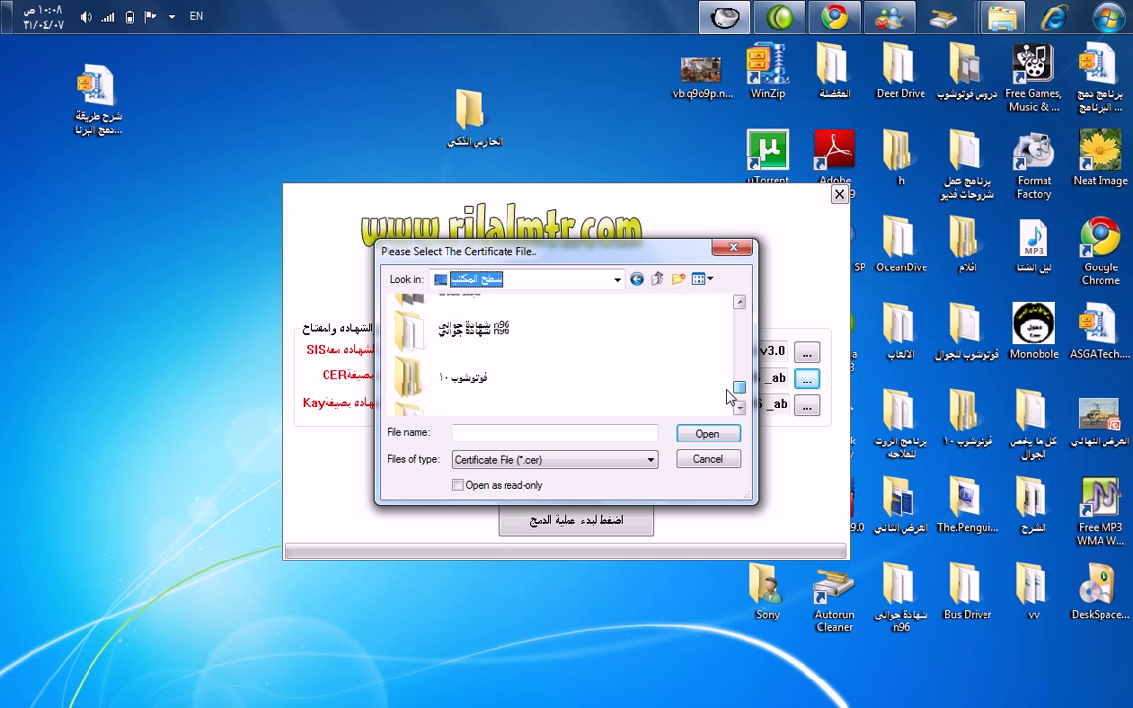
left_click(482, 335)
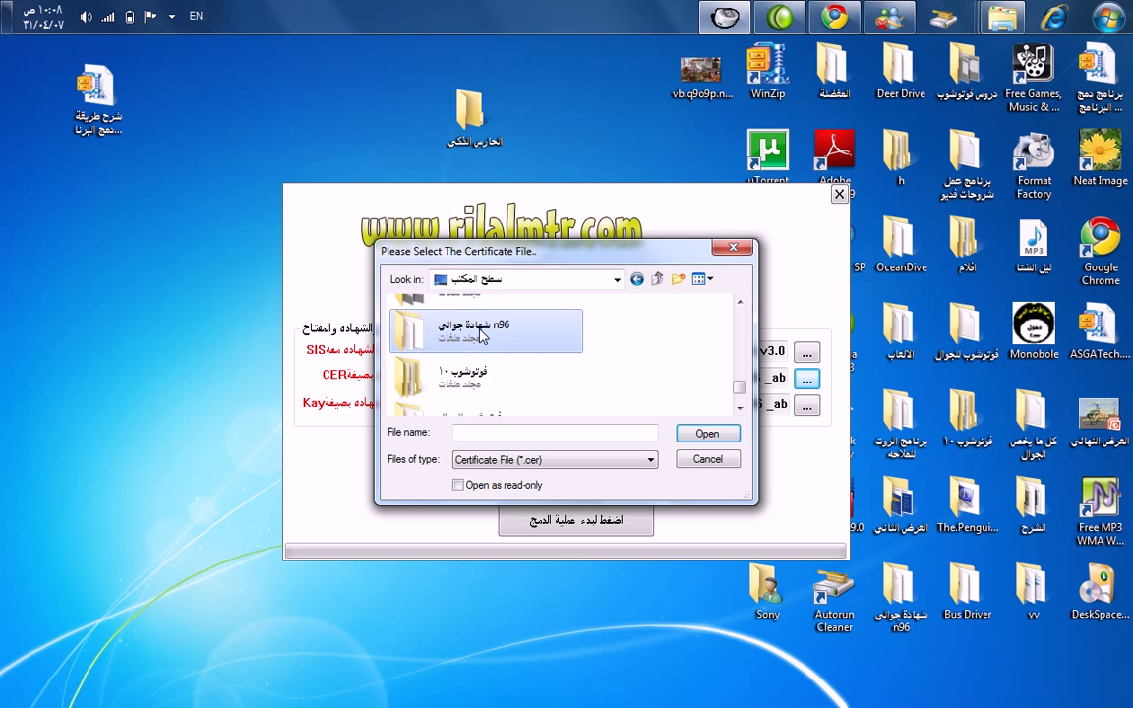
double_click(482, 334)
left_click(501, 375)
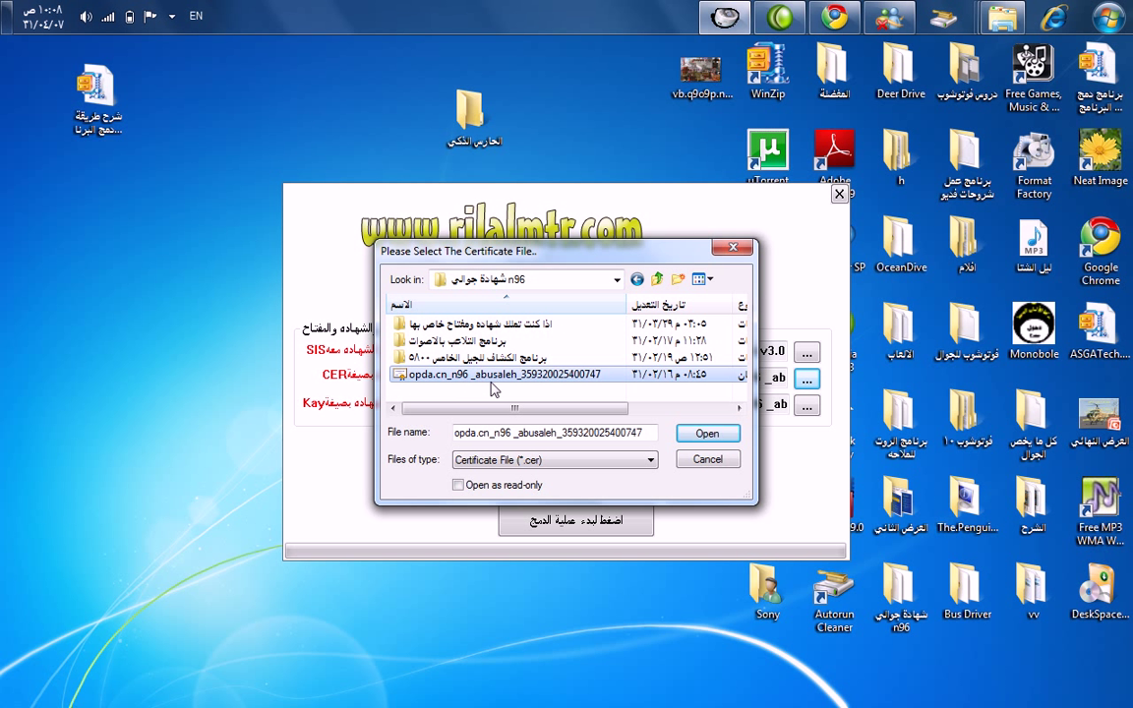
left_click(704, 436)
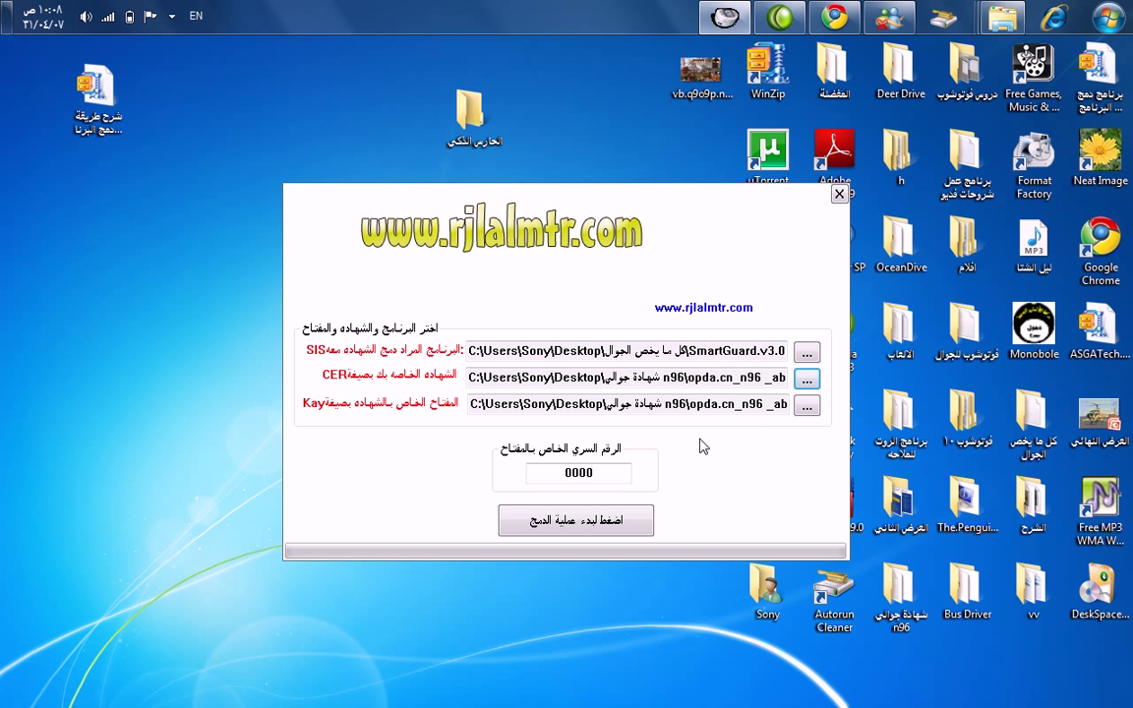
left_click(806, 406)
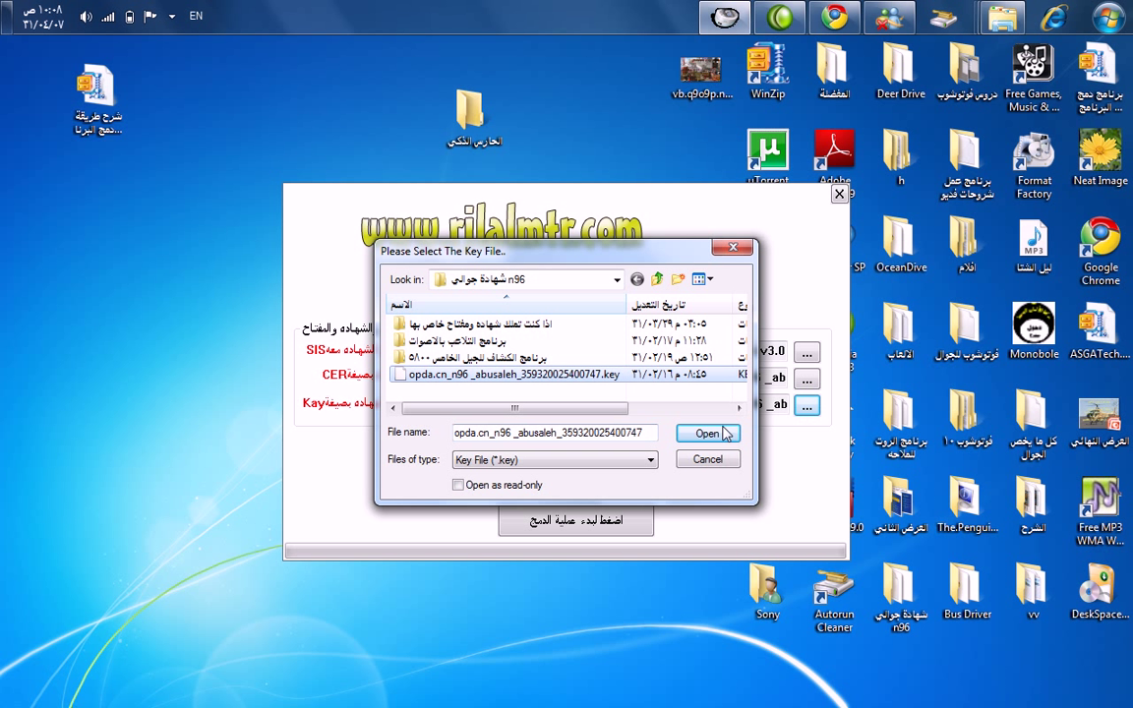
left_click(715, 436)
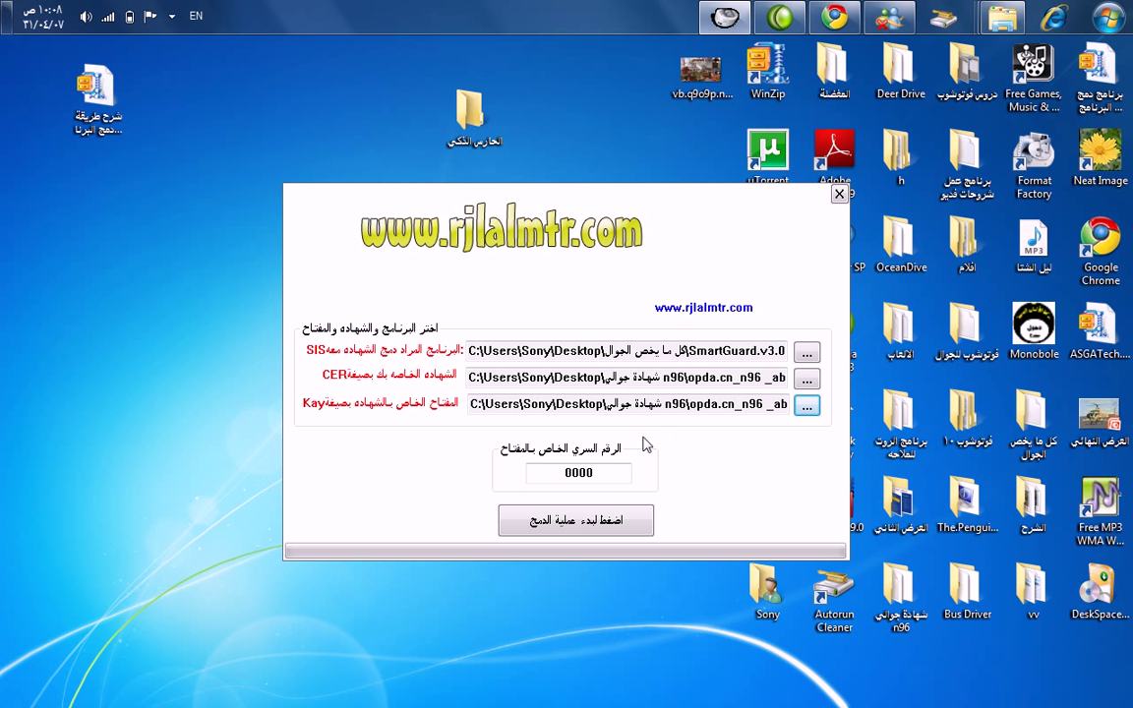
Enter the key password, sign the SmartGuard installer, and dismiss the Success message.
double_click(566, 473)
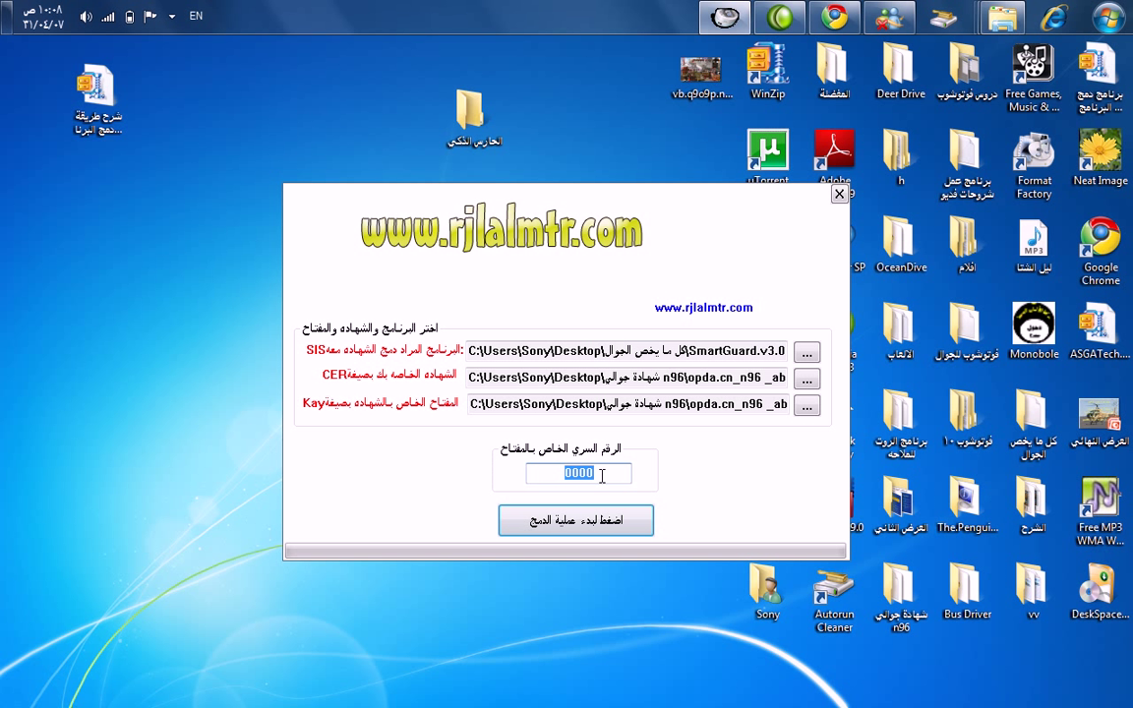
type("12345678")
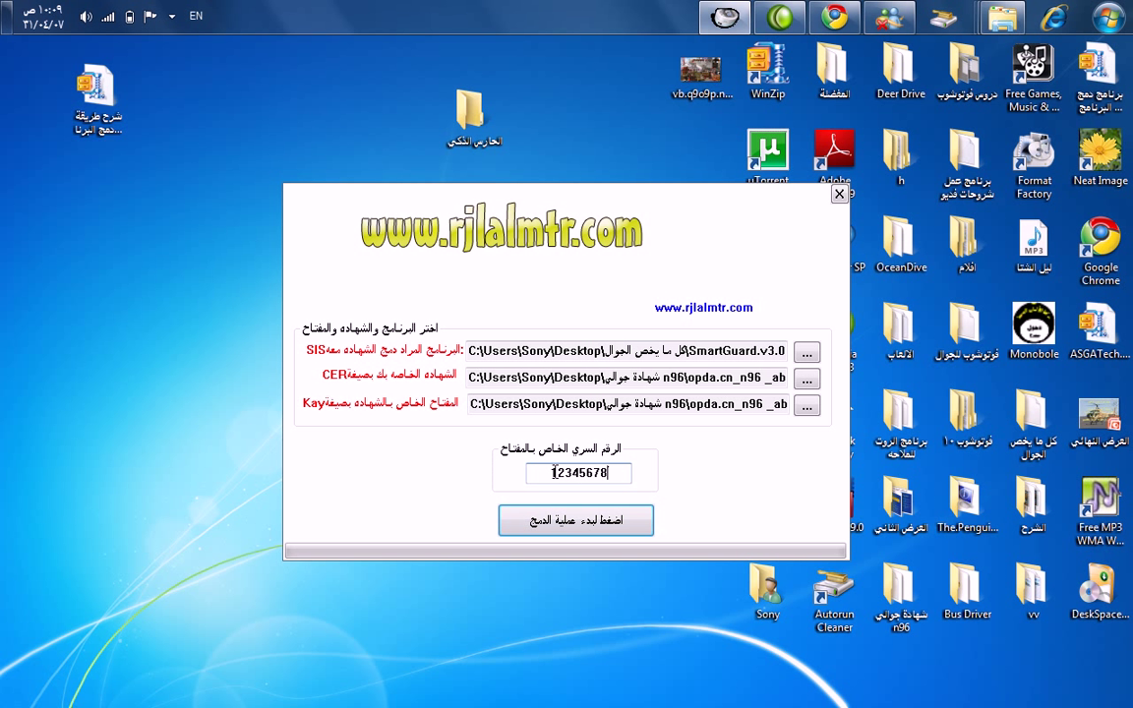
left_click(577, 524)
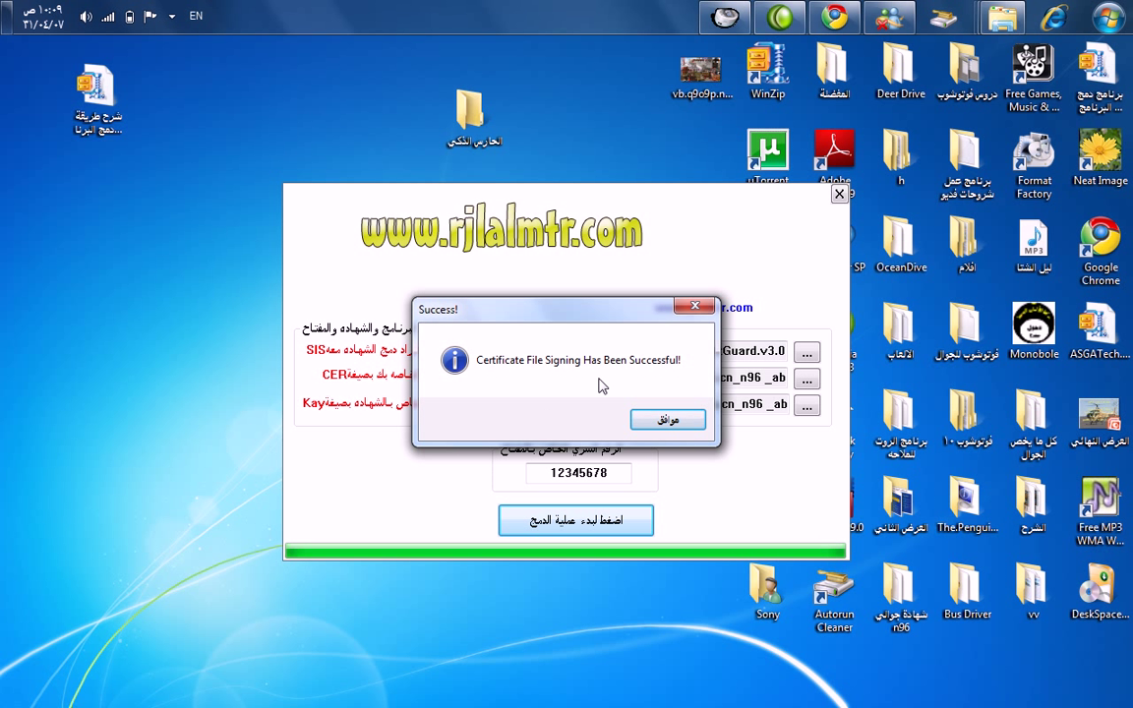
left_click(669, 421)
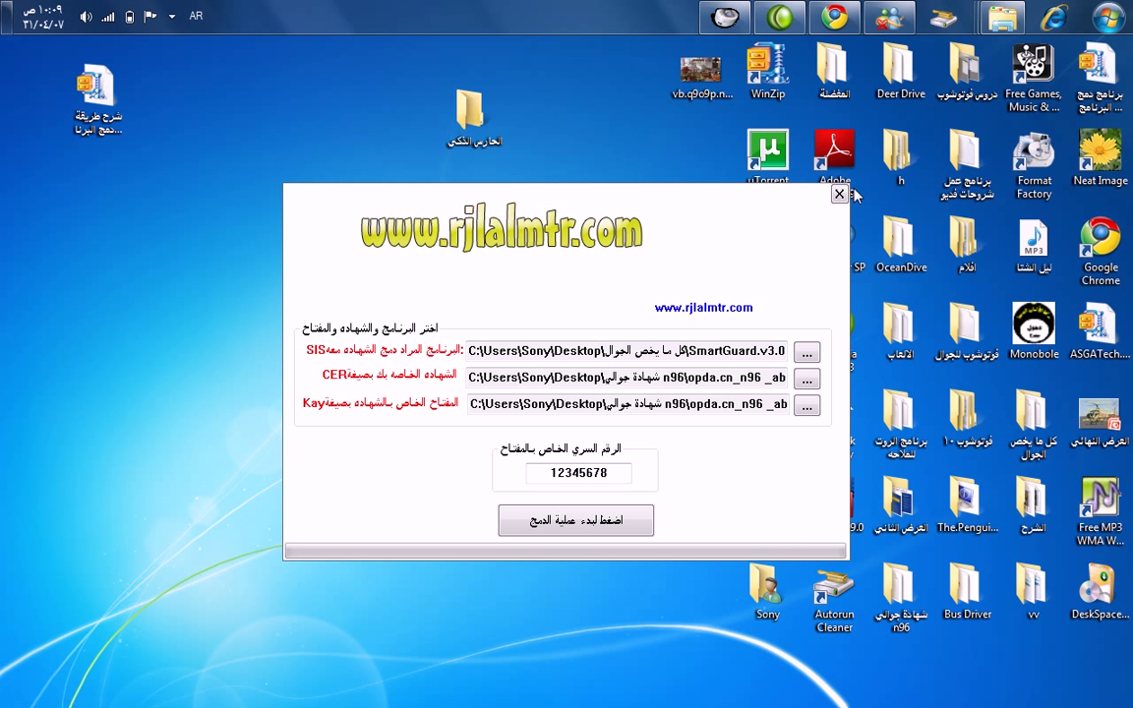
Close SignSiS, confirm the 575 KB SMARTGUARD.V3.00.S60V3.SIGNED.SIS in كل ما يخص الجوال, then close Explorer.
left_click(838, 195)
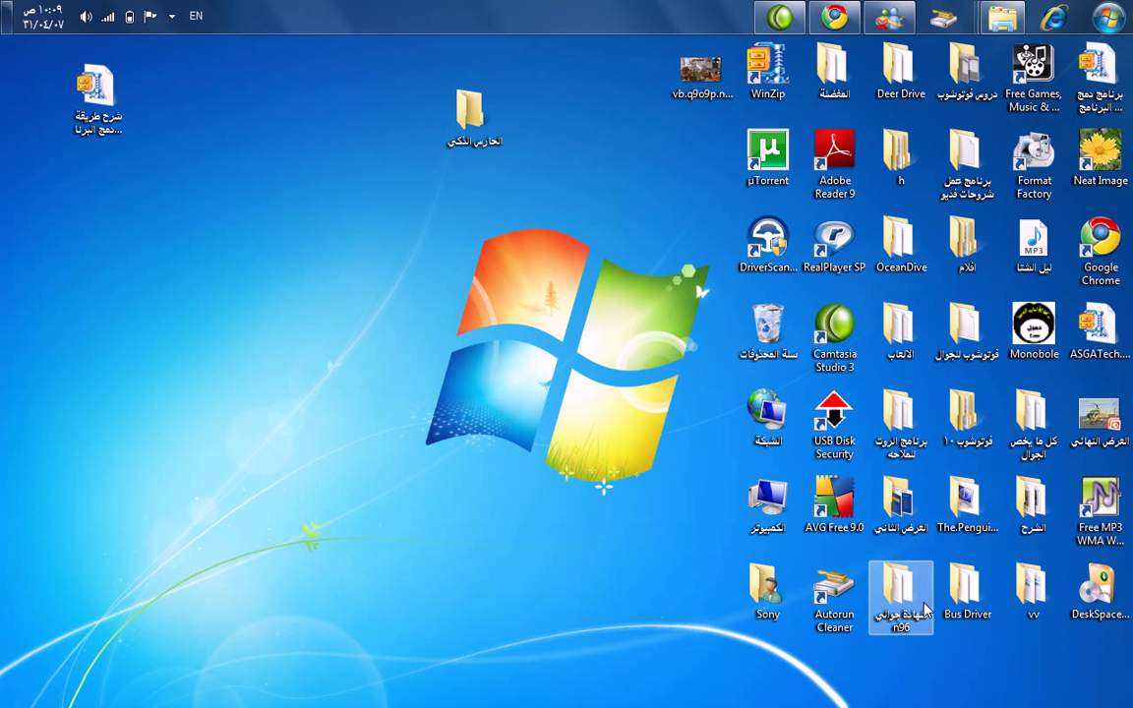
double_click(1035, 423)
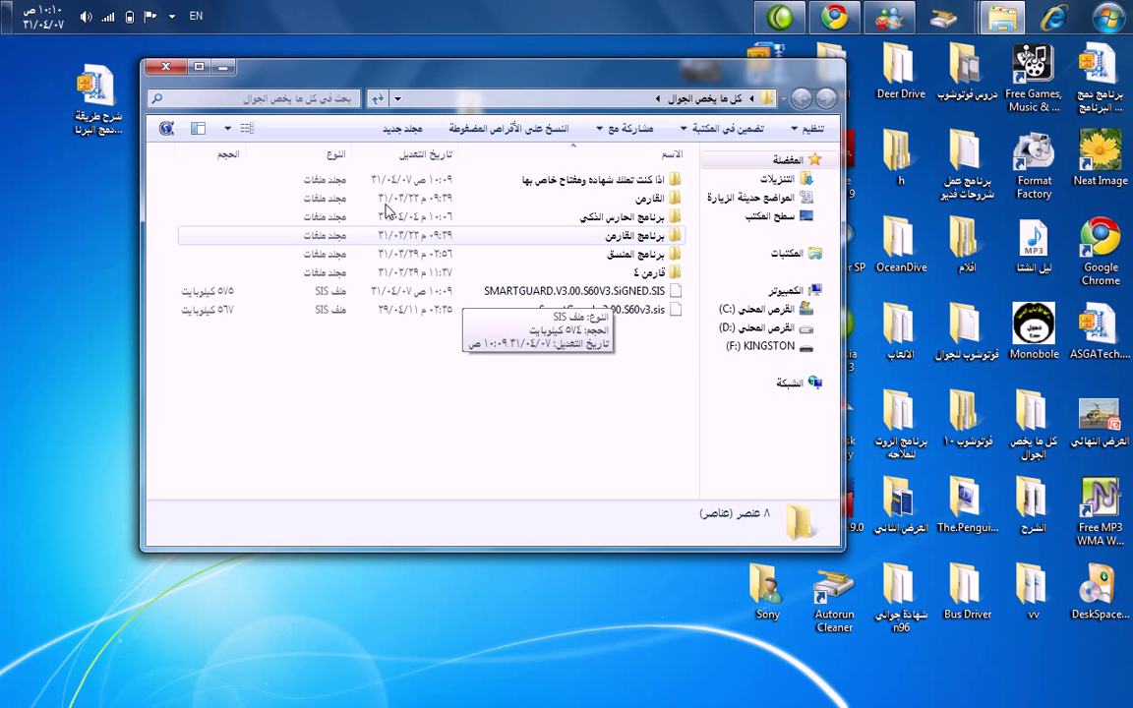
left_click(169, 71)
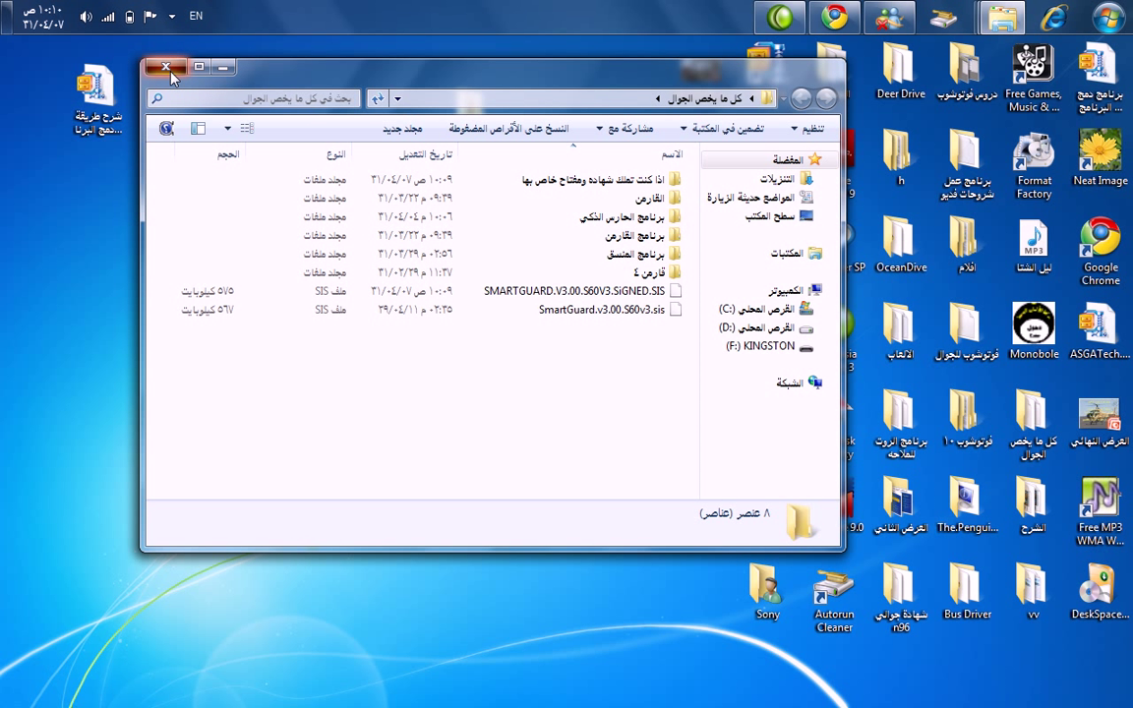